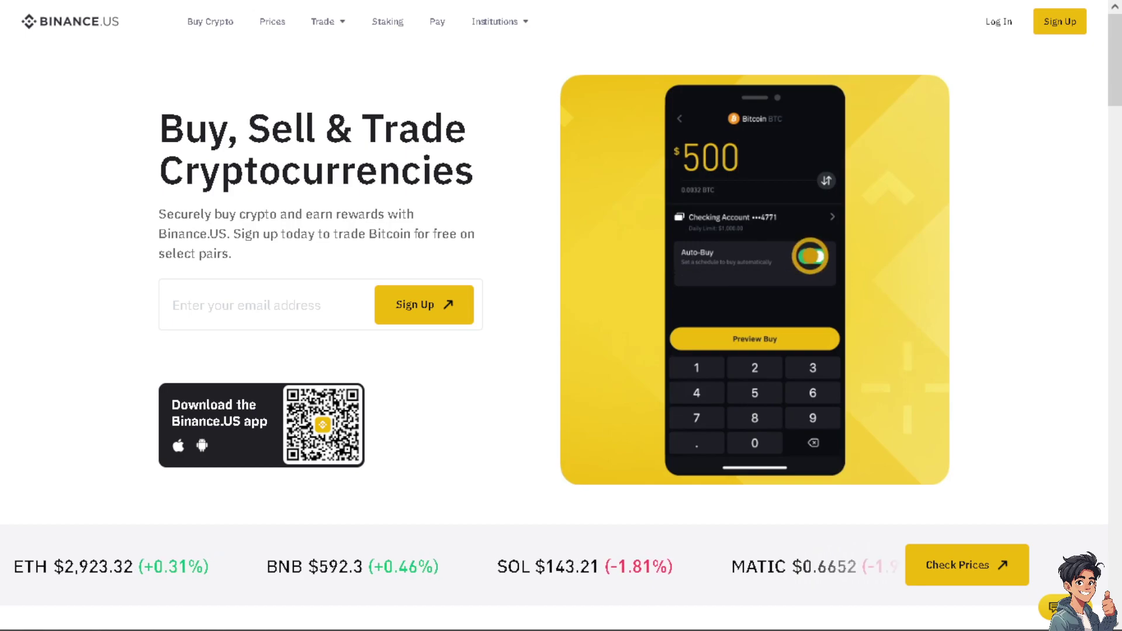
# Scroll down the Binance.US homepage, then go to the Log In page.
pyautogui.scroll(-10, 554, 339)
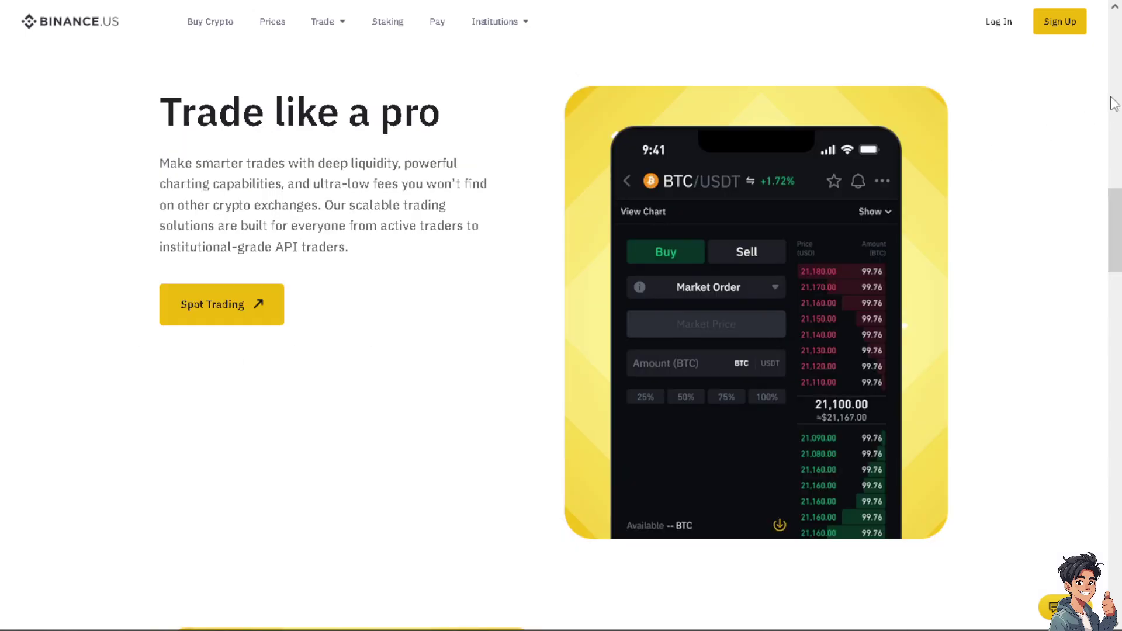
pyautogui.click(999, 23)
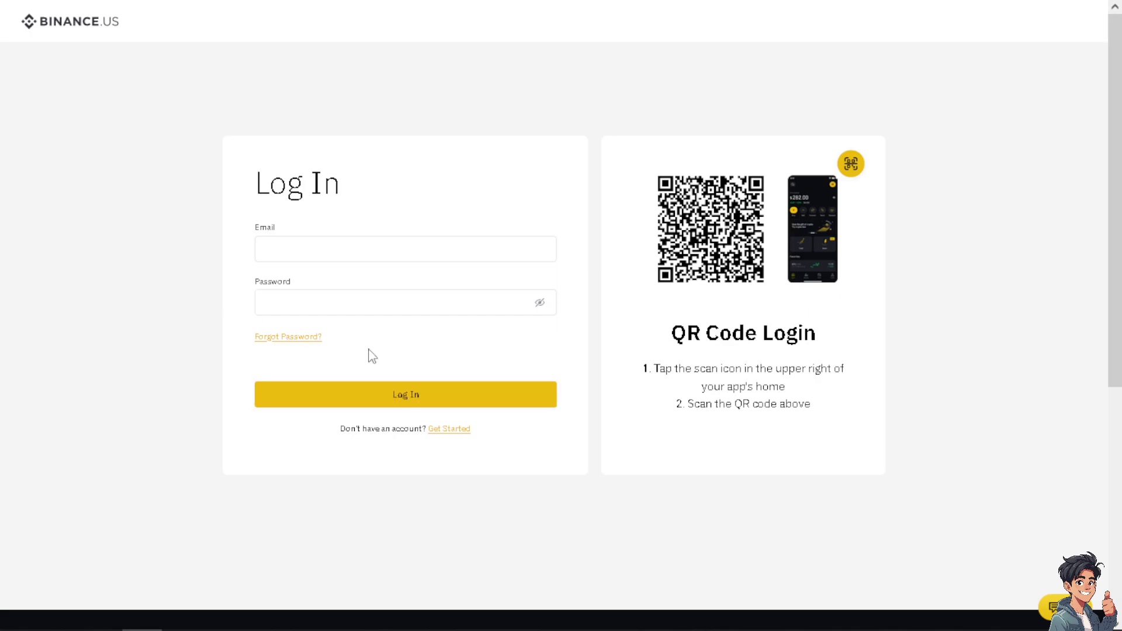
# Sign in to Binance.US with the account email and password to reach the dashboard.
pyautogui.click(456, 430)
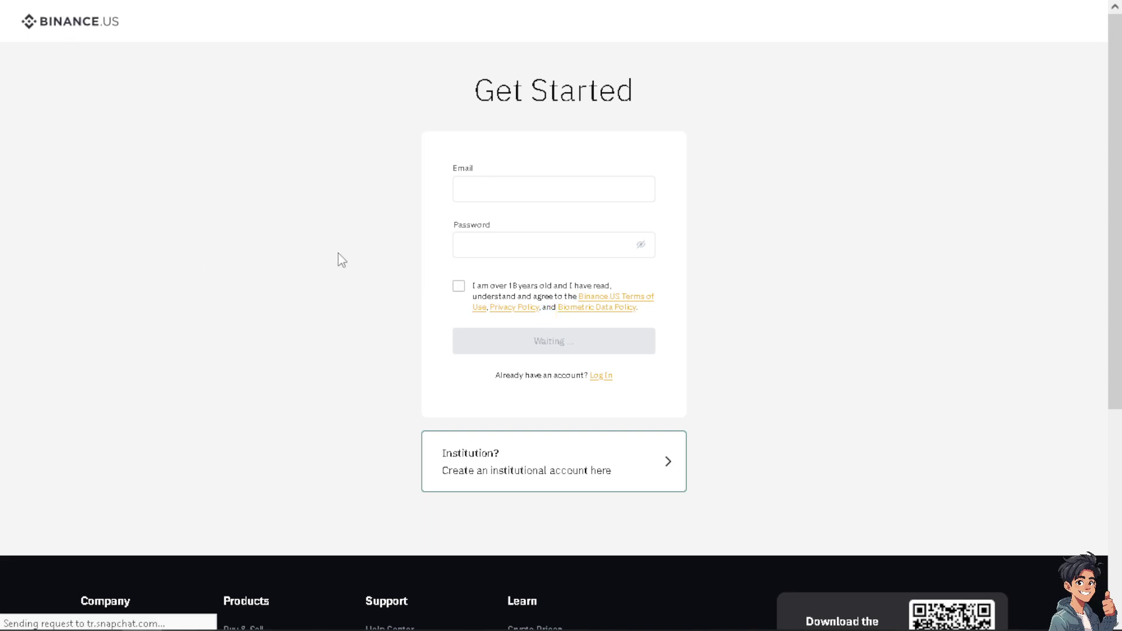
pyautogui.click(476, 183)
pyautogui.click(468, 246)
pyautogui.click(408, 312)
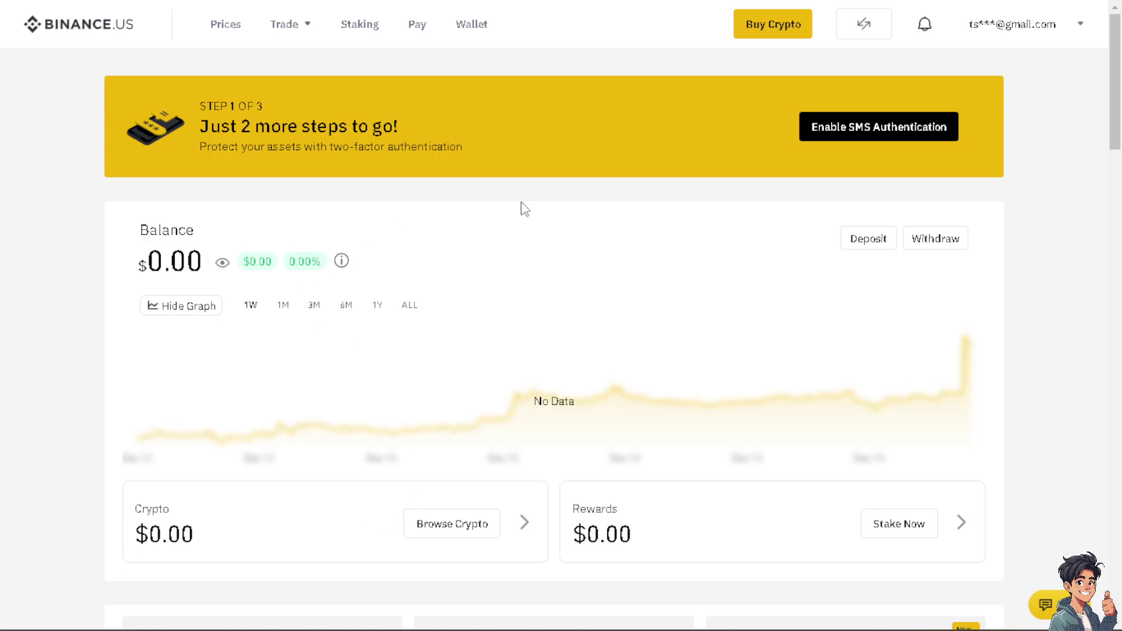
# From the Wallet balances, choose Withdraw on USDT and postpone the 2FA setup with Later.
pyautogui.click(468, 30)
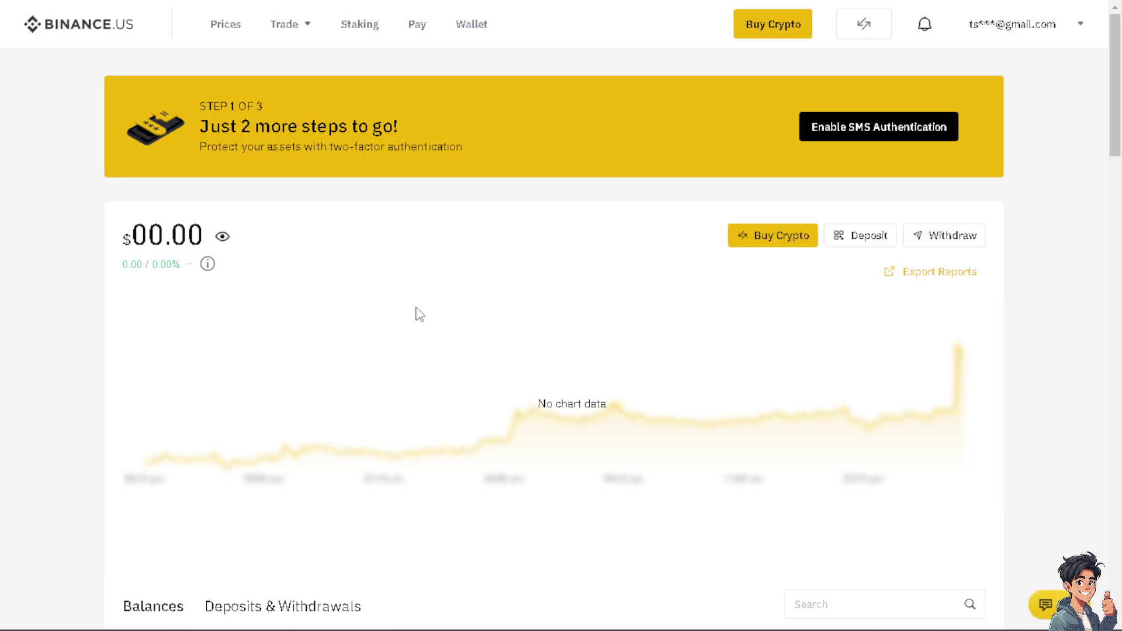
pyautogui.scroll(-5, 413, 373)
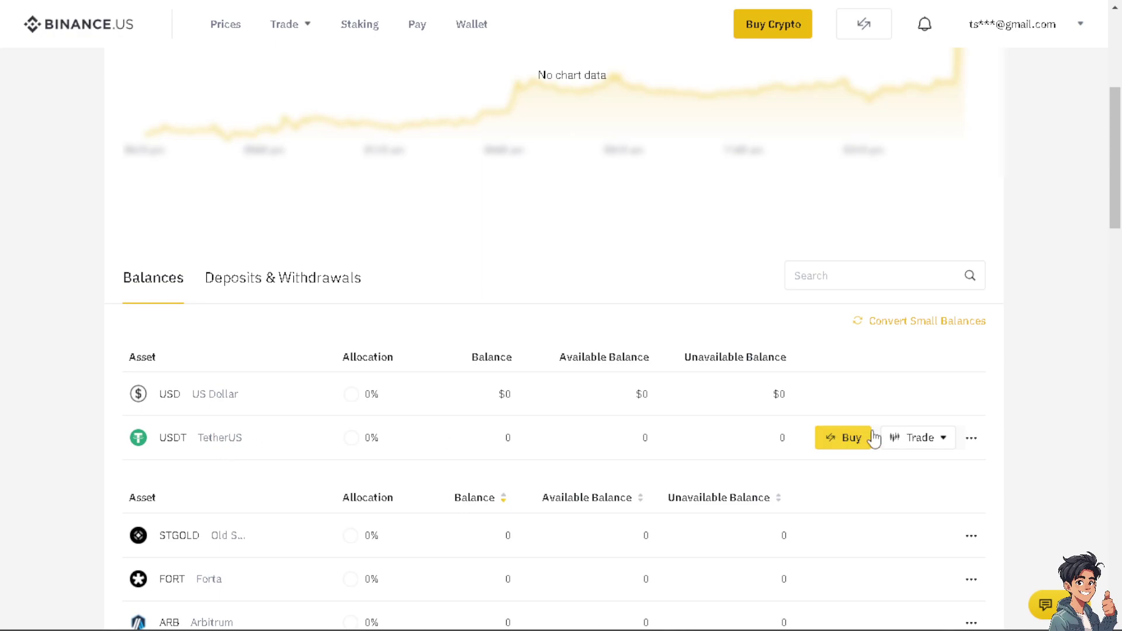
pyautogui.click(974, 449)
pyautogui.click(981, 454)
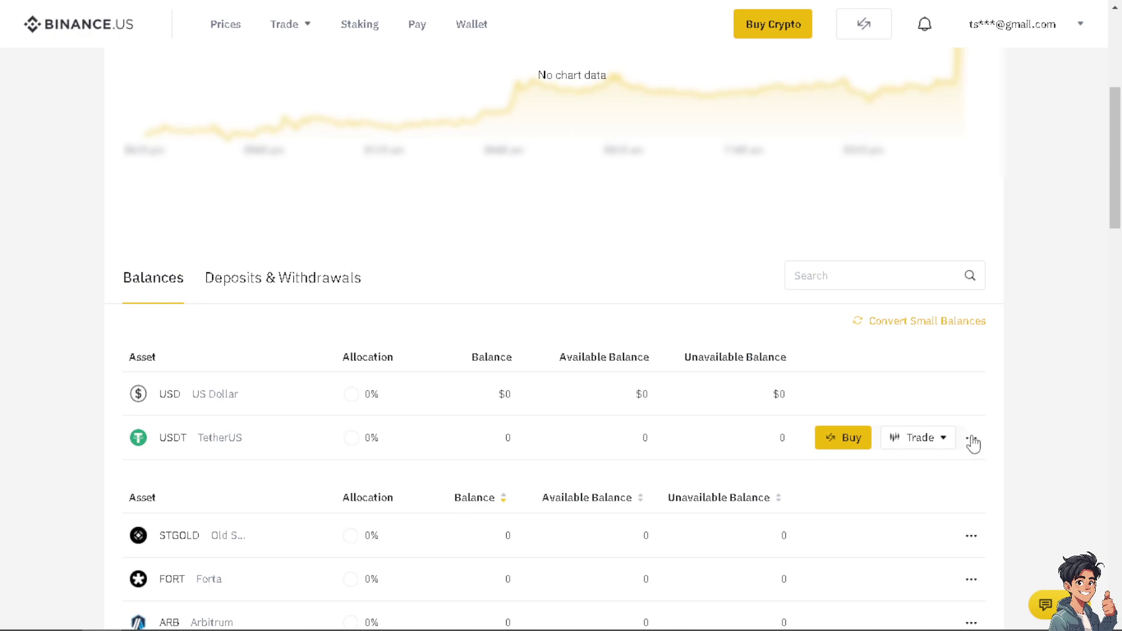
pyautogui.click(972, 439)
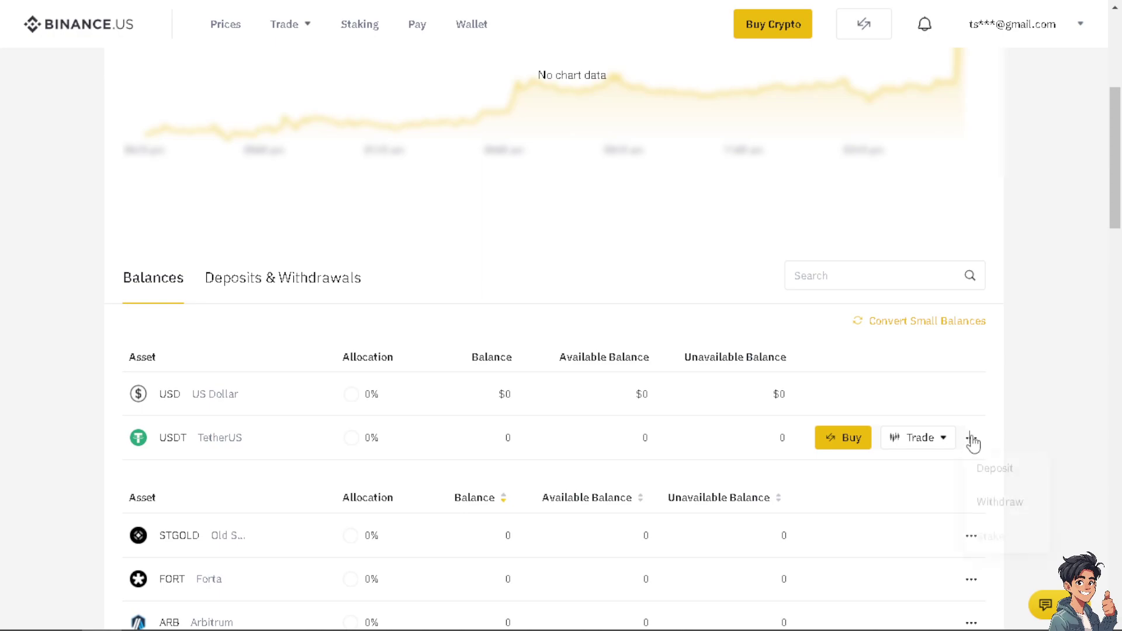
pyautogui.click(992, 504)
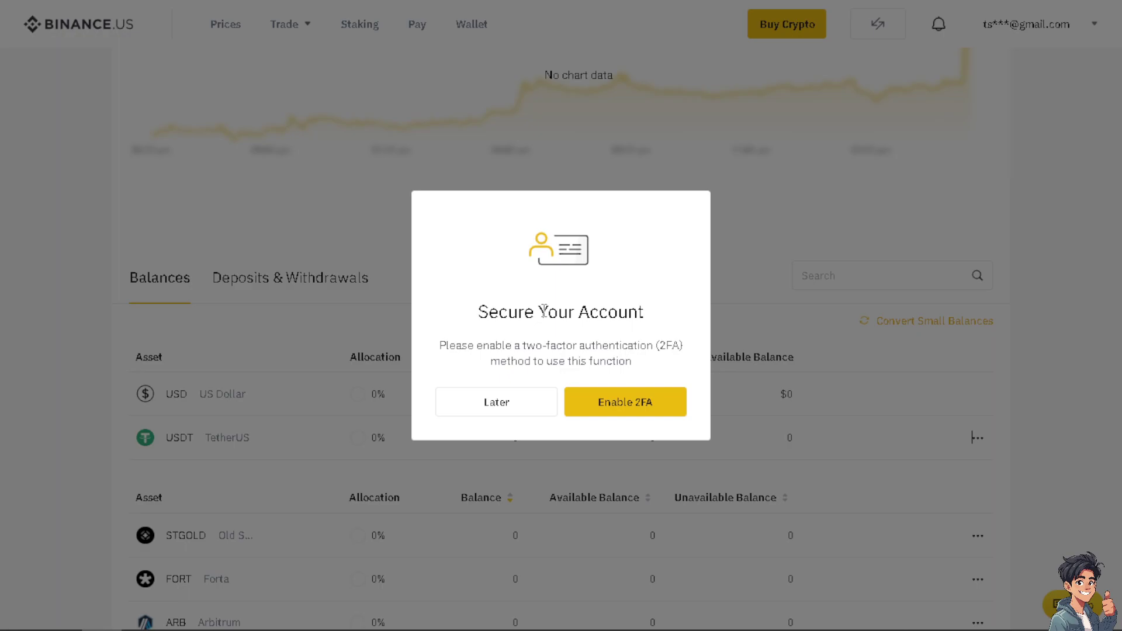
pyautogui.click(501, 404)
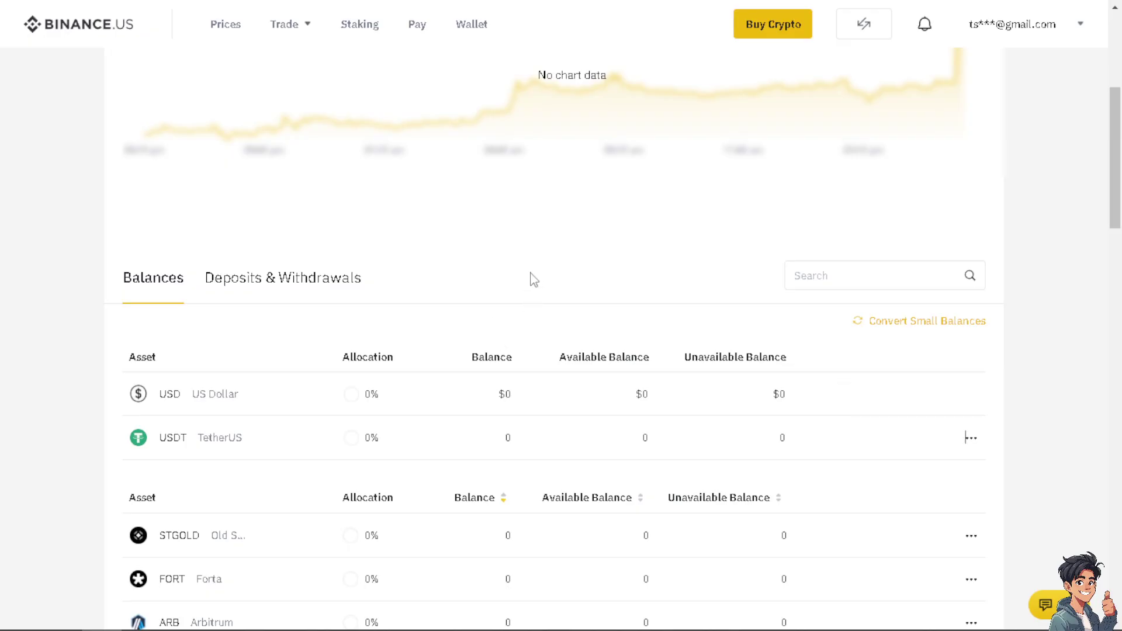
# Open the USDT buy page, keeping USDT as the coin to buy.
pyautogui.click(969, 438)
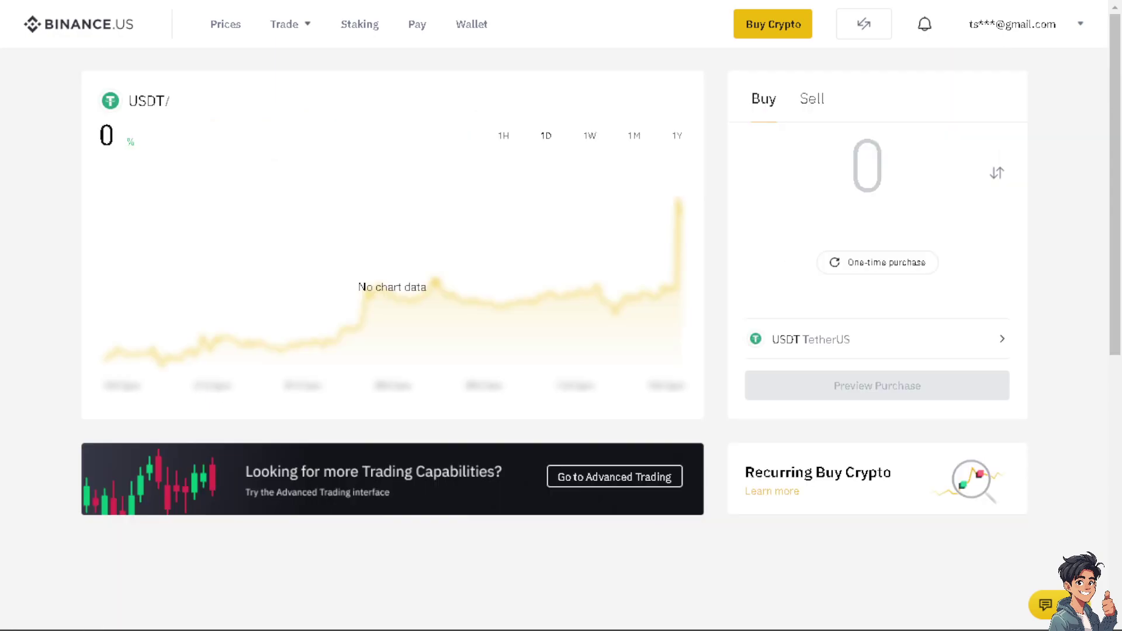
pyautogui.click(870, 348)
pyautogui.click(867, 272)
# Check the Sell tab's coin list, find no coins to sell, and return to buying USDT.
pyautogui.click(817, 108)
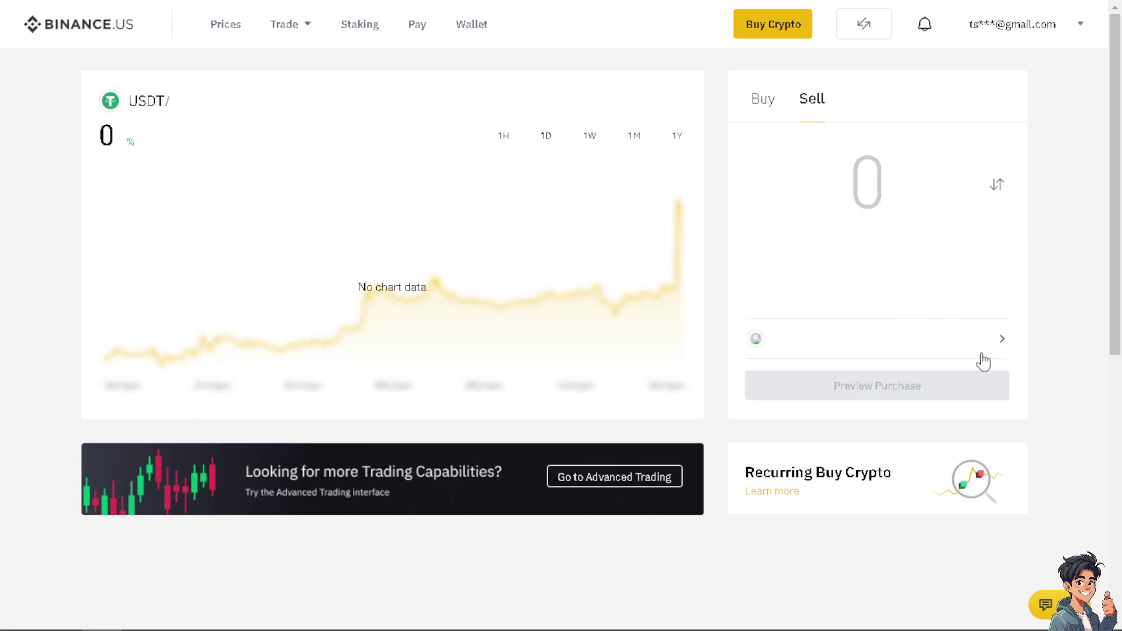
pyautogui.click(889, 349)
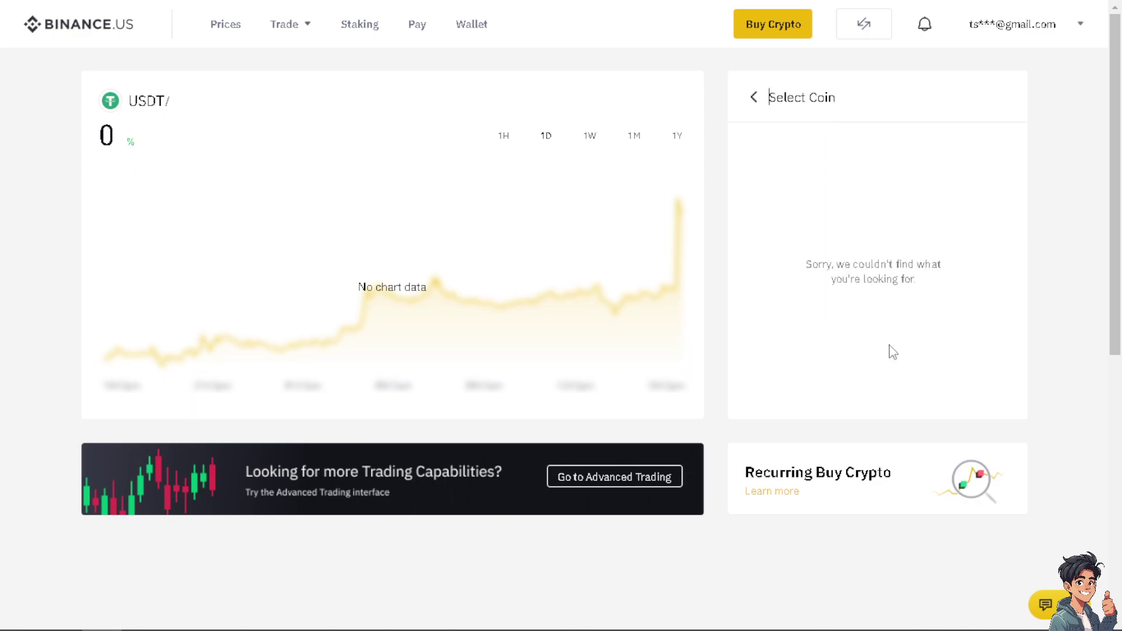
pyautogui.click(758, 97)
pyautogui.click(762, 105)
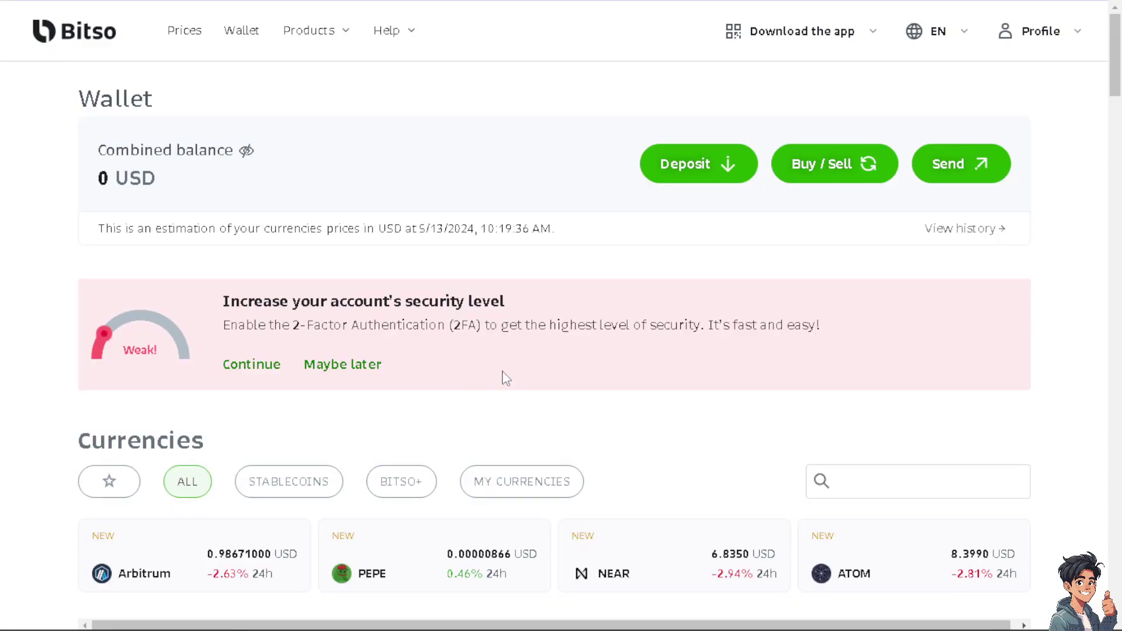
# Open Bitso's Buy / Sell form, ticking "Don't show this message again" and accepting the notice.
pyautogui.scroll(-1, 506, 377)
pyautogui.scroll(1, 506, 378)
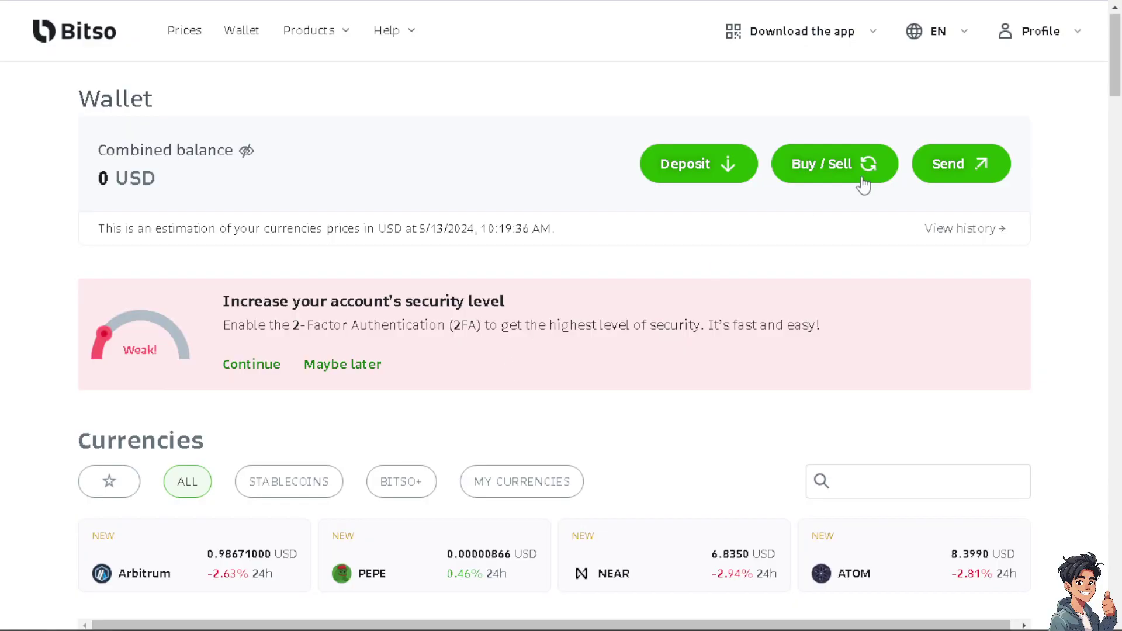
pyautogui.click(830, 175)
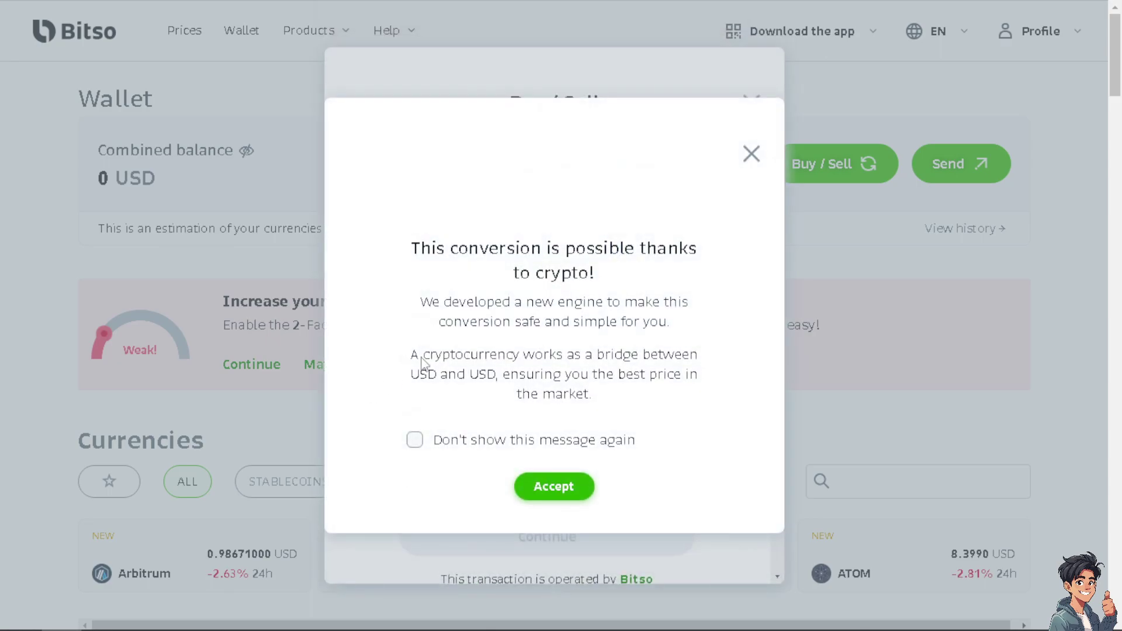
pyautogui.click(519, 453)
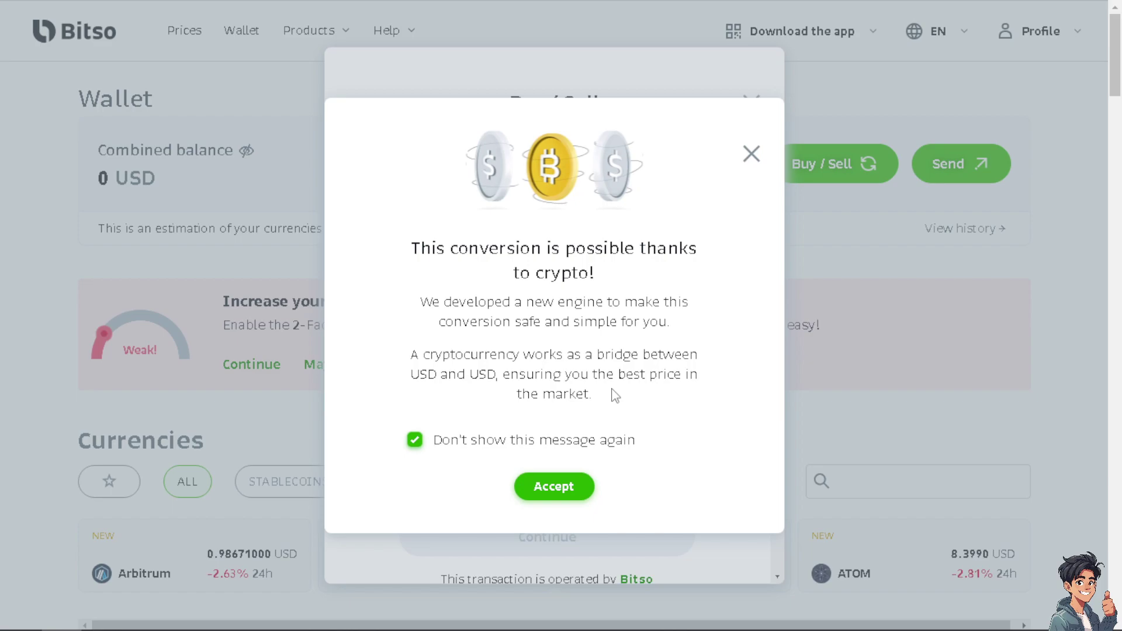
pyautogui.click(538, 494)
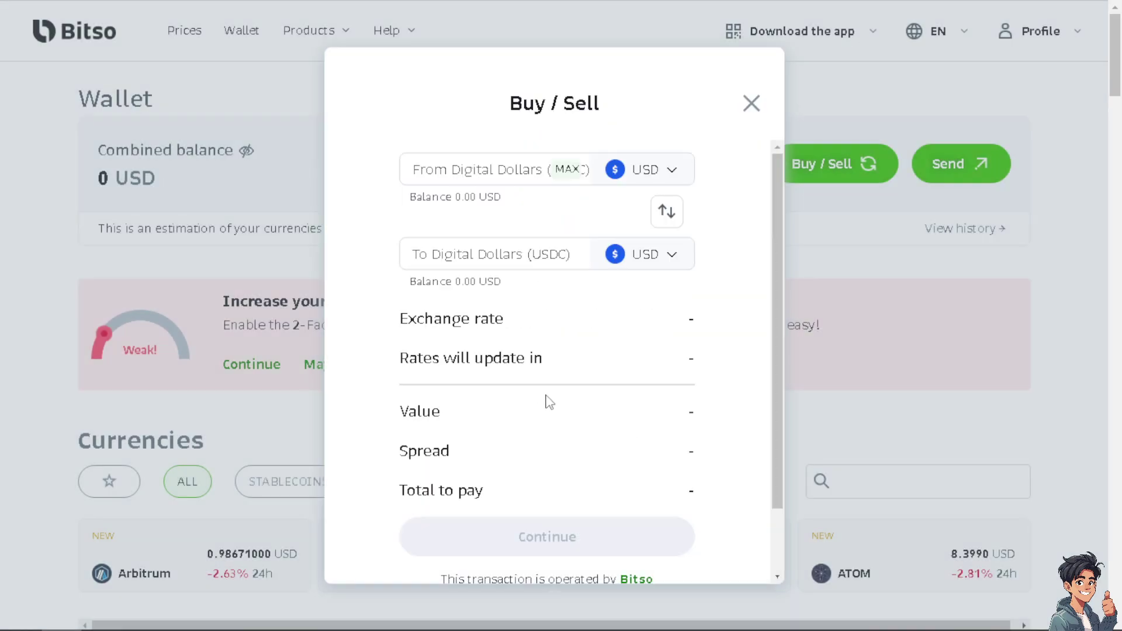
# Use the full balance as the amount and pick Tether USD (USDT) as Convert from.
pyautogui.click(572, 168)
pyautogui.click(668, 170)
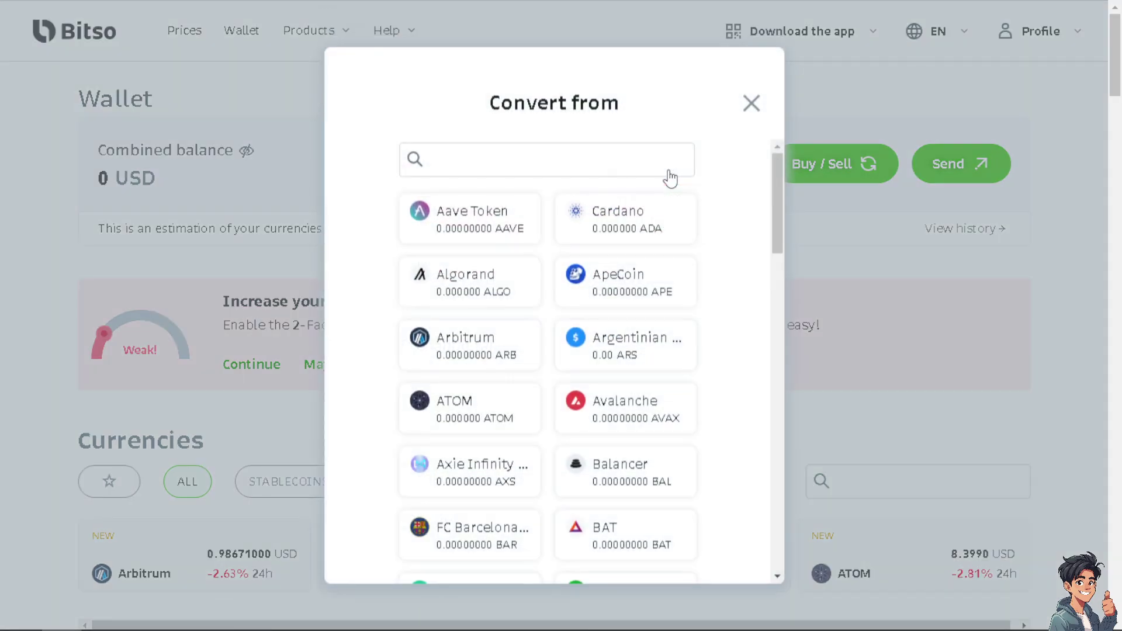
pyautogui.scroll(-12, 564, 446)
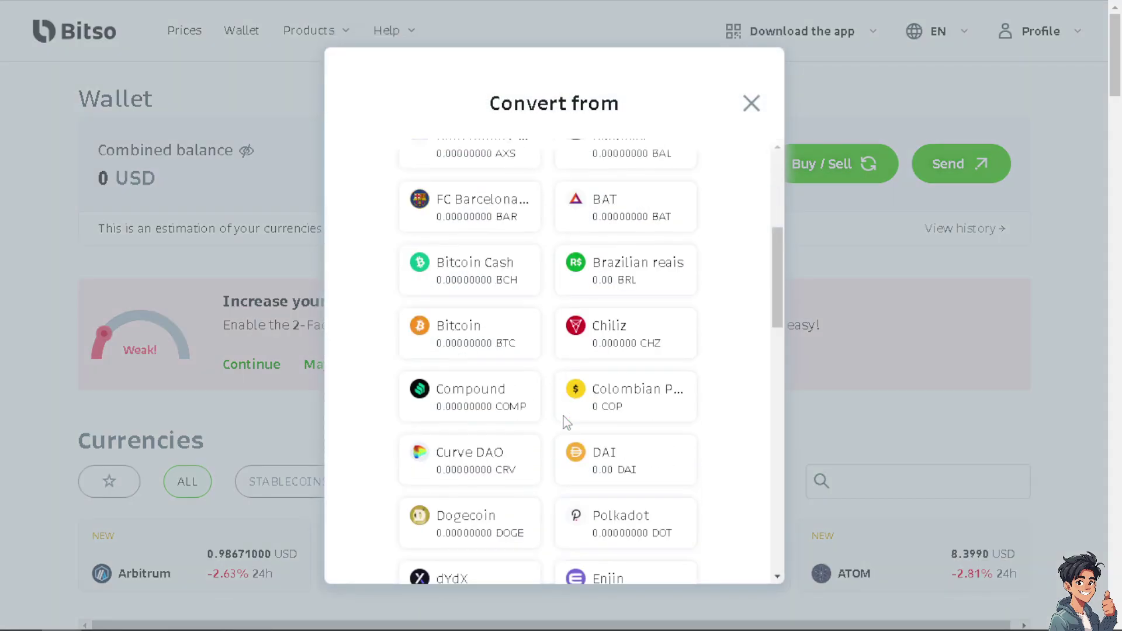
pyautogui.scroll(-11, 565, 422)
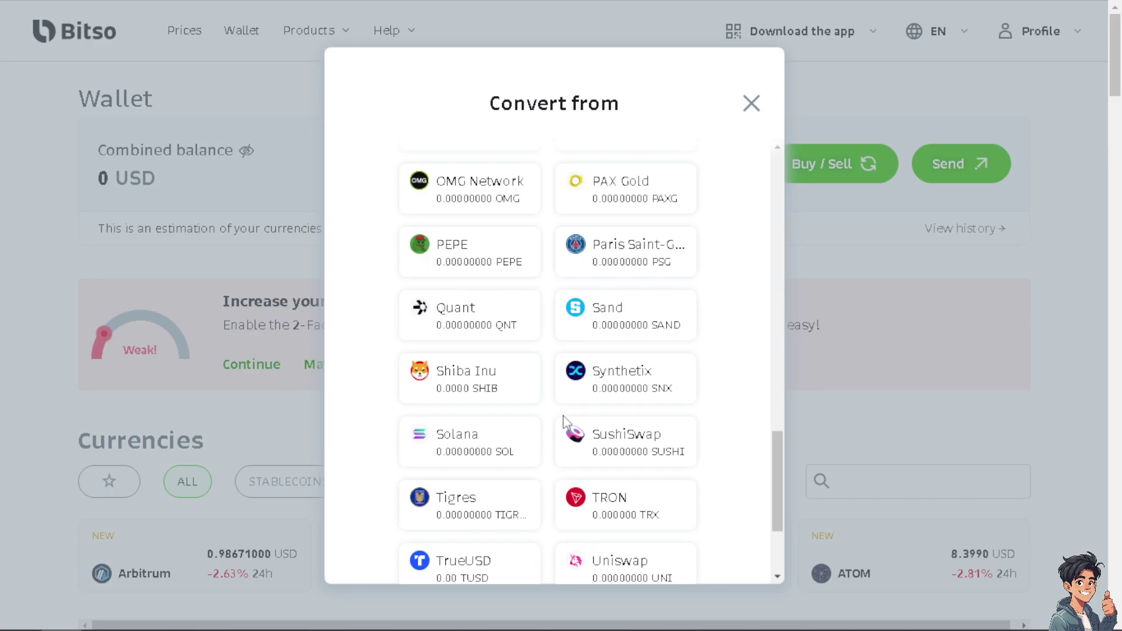
pyautogui.scroll(15, 571, 245)
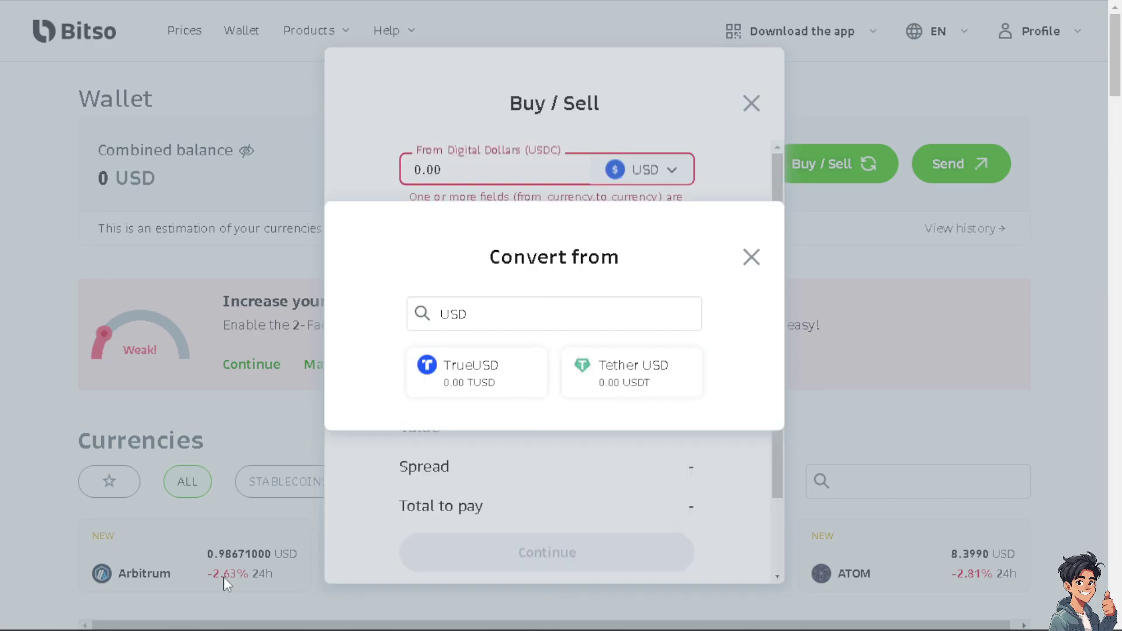
pyautogui.click(628, 374)
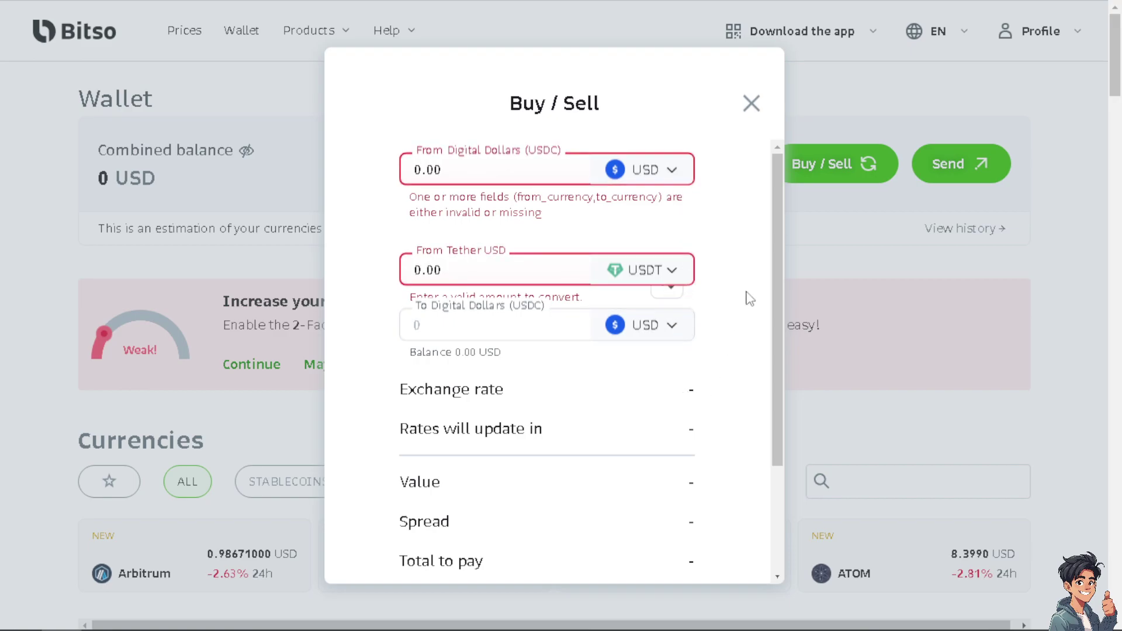
pyautogui.scroll(-2, 750, 298)
pyautogui.scroll(-1, 621, 343)
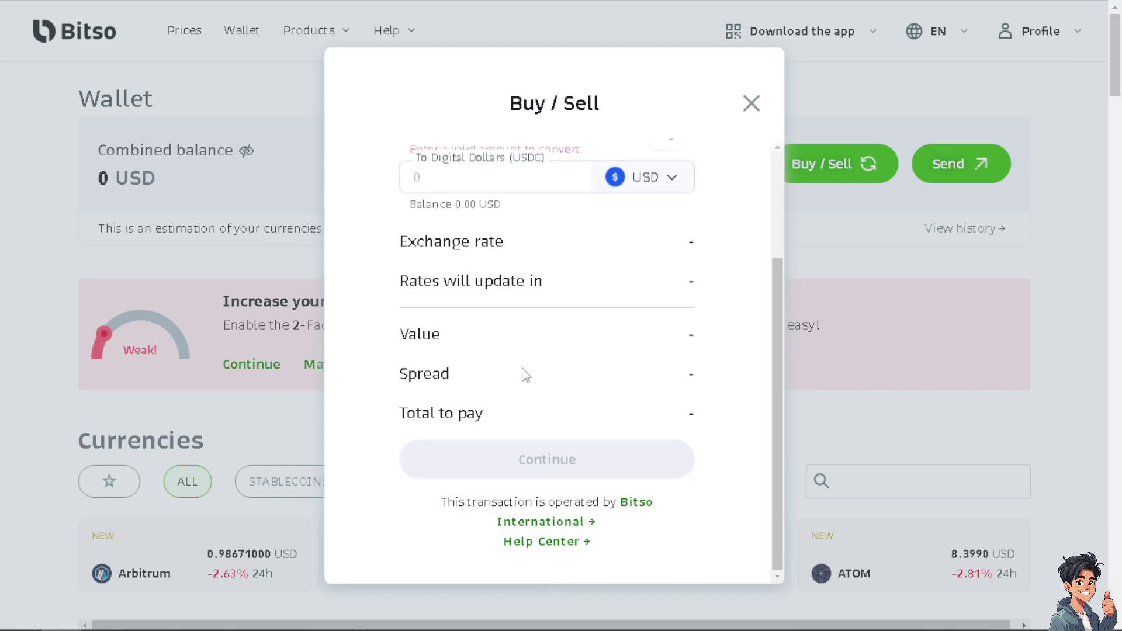
pyautogui.scroll(3, 524, 373)
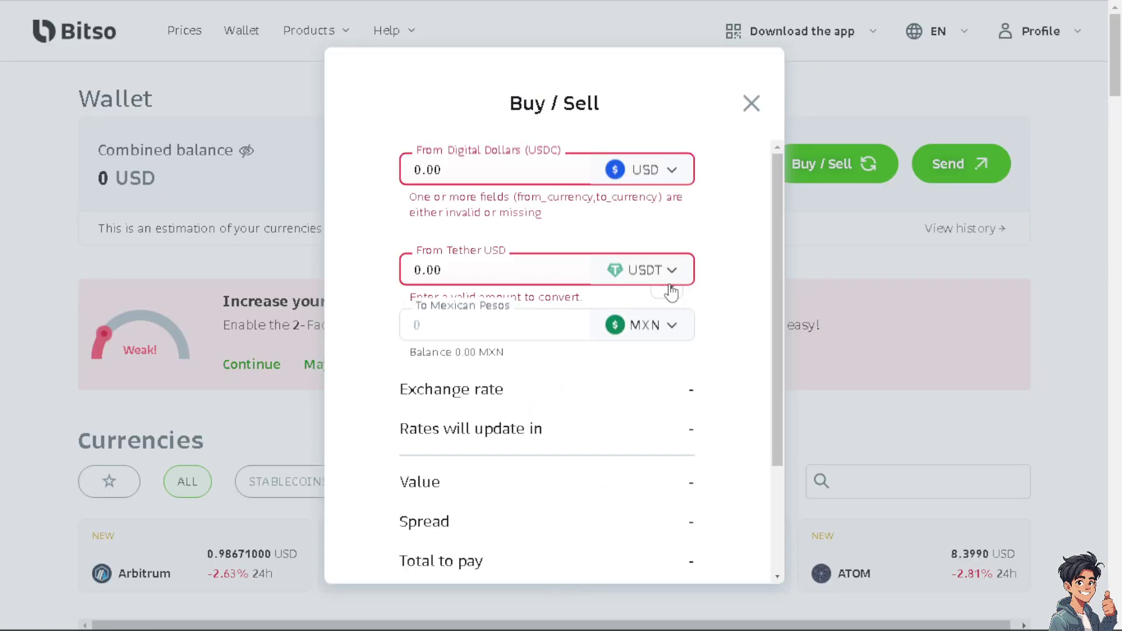
pyautogui.scroll(-3, 673, 296)
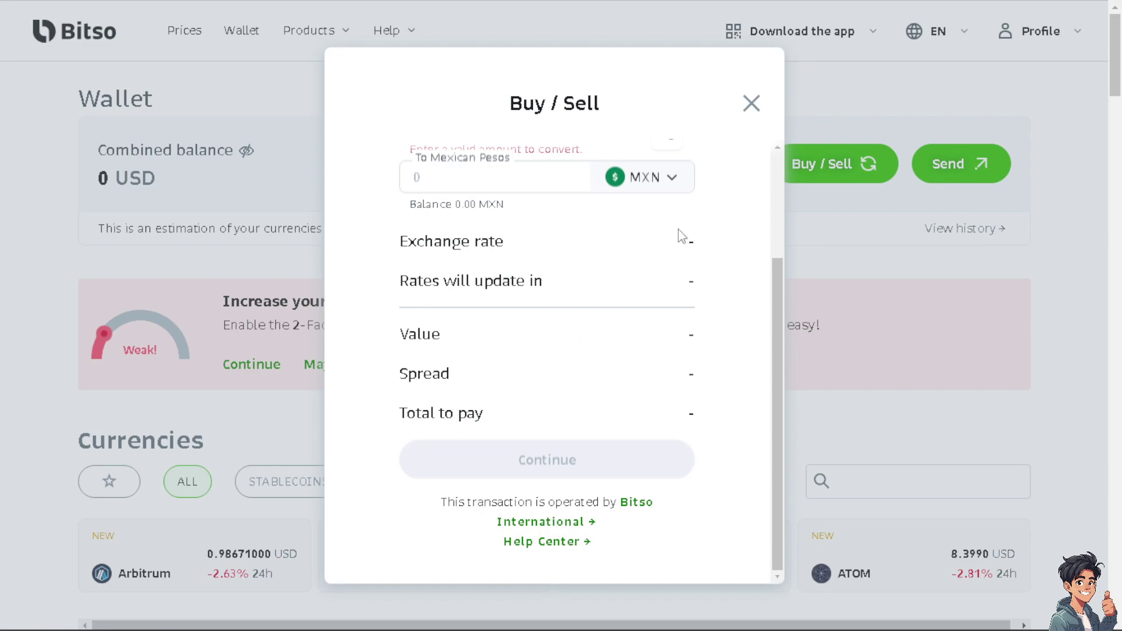
# Close the Bitso Buy / Sell modal with its X to return to the Wallet.
pyautogui.click(754, 107)
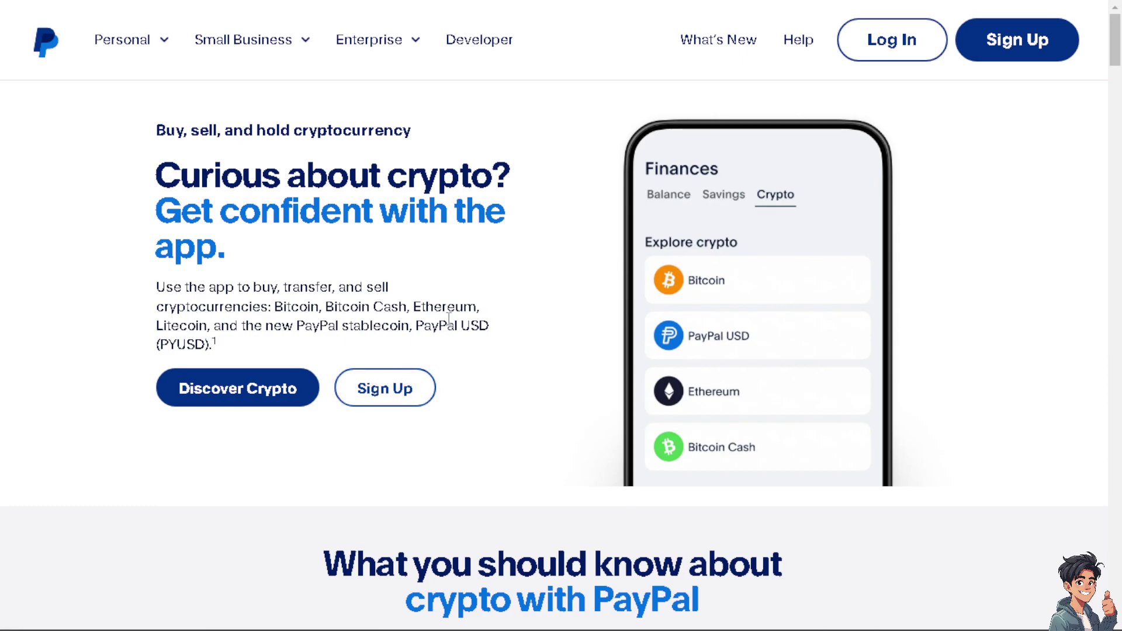
# Scroll through PayPal's crypto page listing Bitcoin, PayPal USD, Ethereum and Bitcoin Cash.
pyautogui.scroll(-3, 487, 313)
pyautogui.scroll(-3, 485, 312)
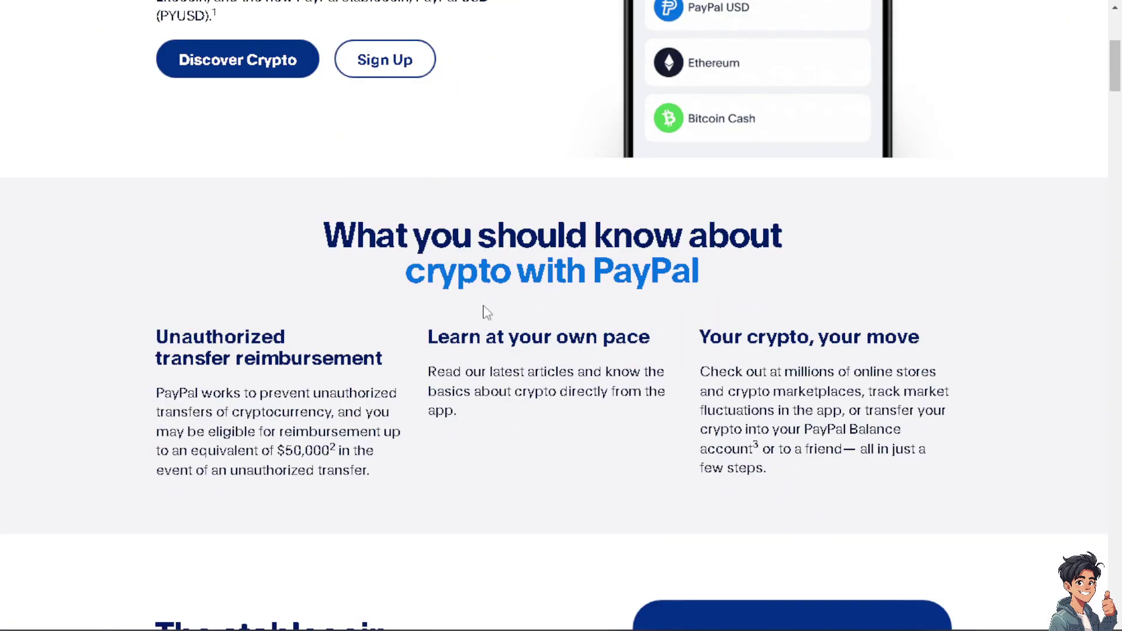
pyautogui.scroll(6, 483, 310)
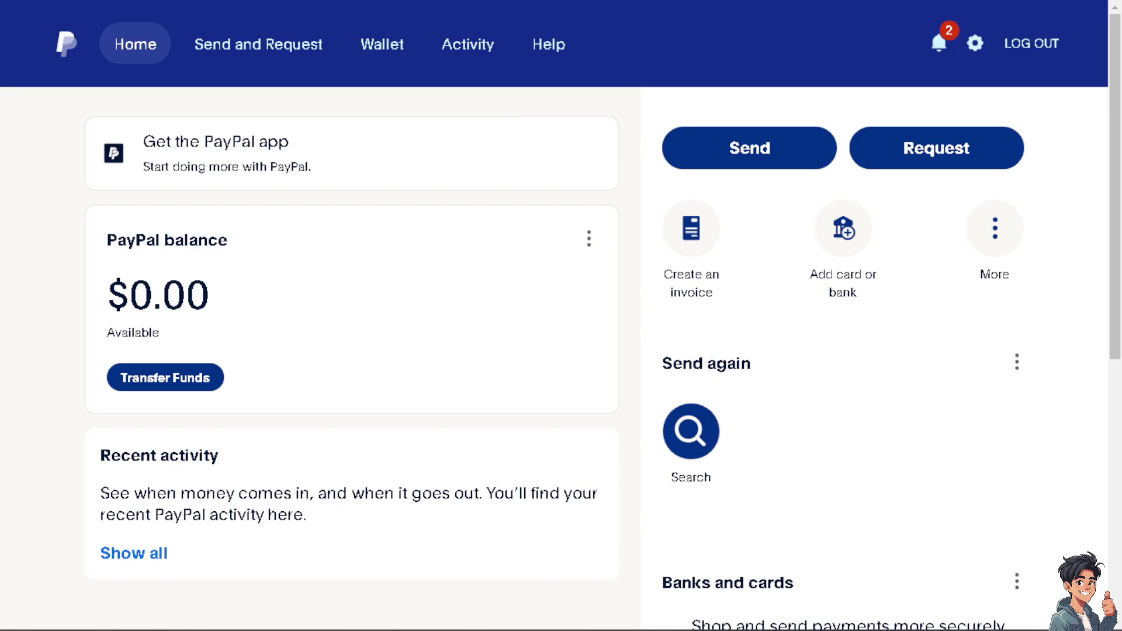
# Zoom out and open PayPal Wallet's Link a bank account form, clicking into Bank Name.
pyautogui.hotkey('ctrl', '-')
pyautogui.hotkey('ctrl', '-')
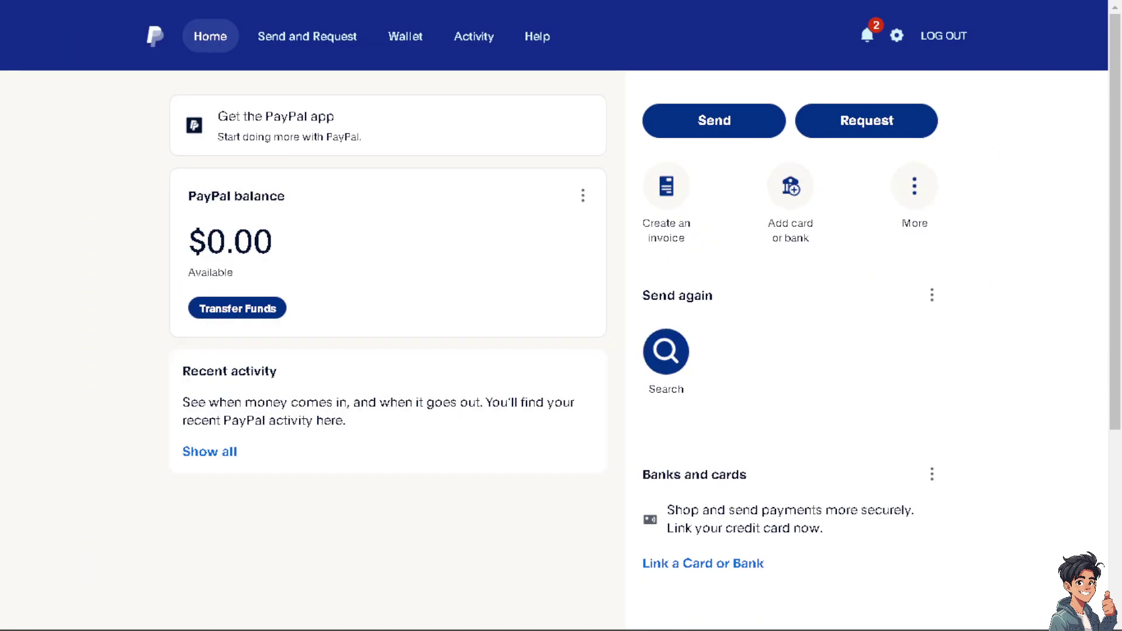
pyautogui.click(409, 36)
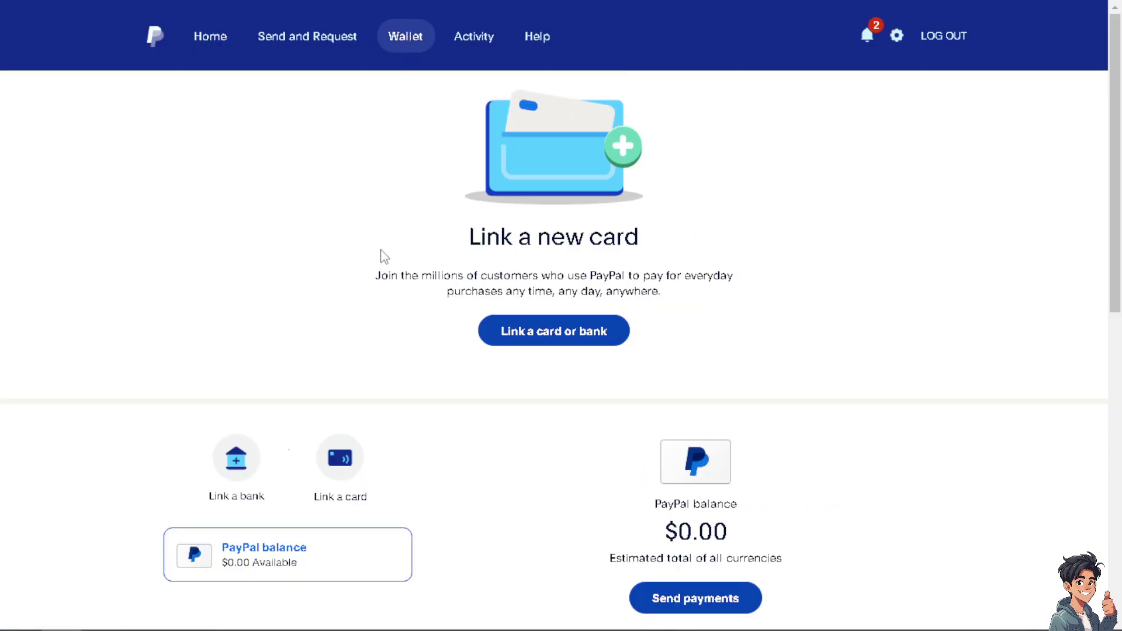
pyautogui.click(517, 345)
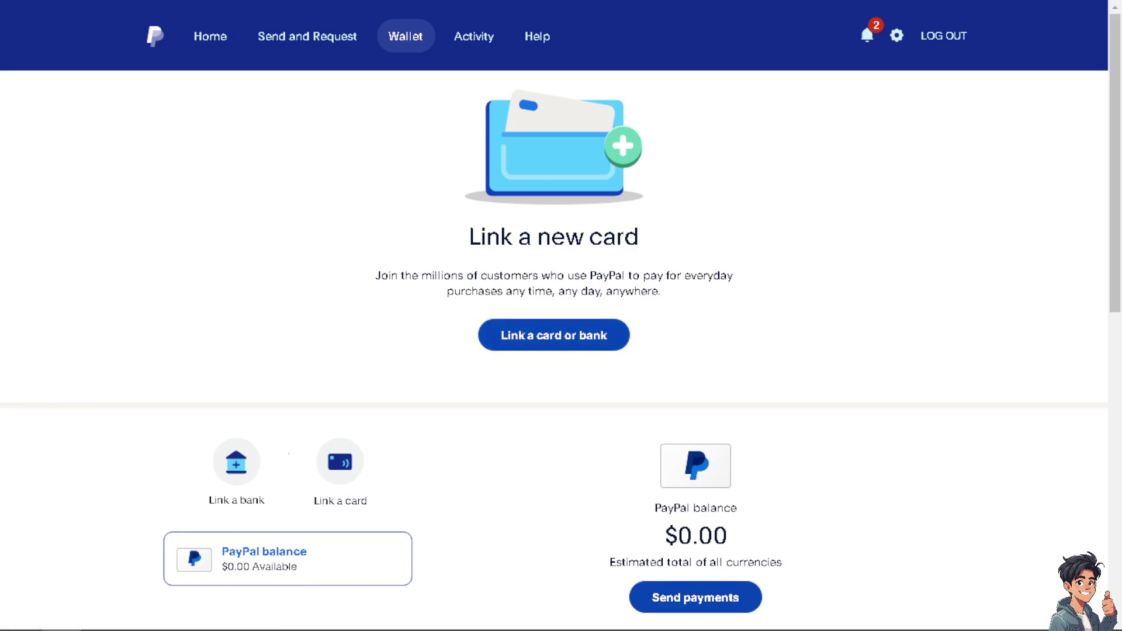
pyautogui.click(538, 337)
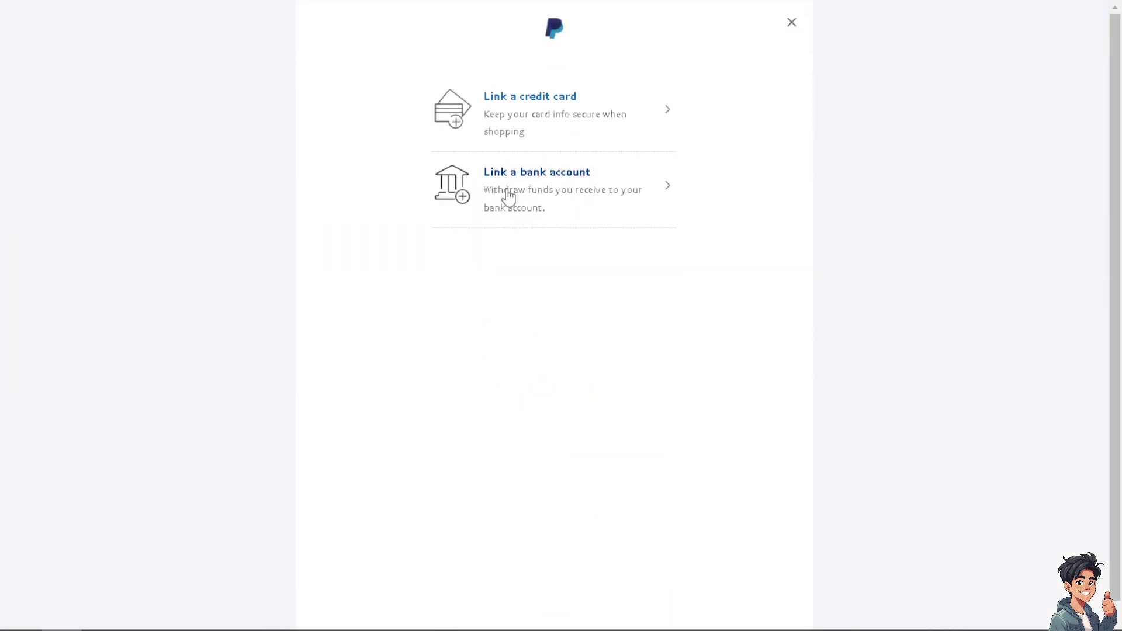
pyautogui.click(536, 182)
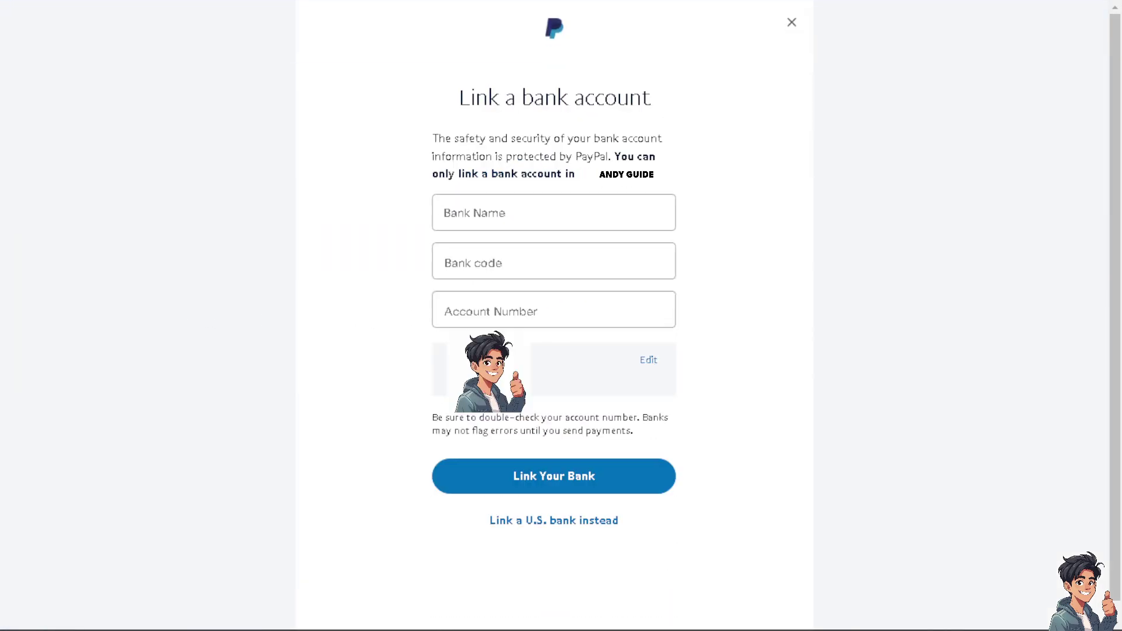
pyautogui.click(460, 224)
pyautogui.click(171, 267)
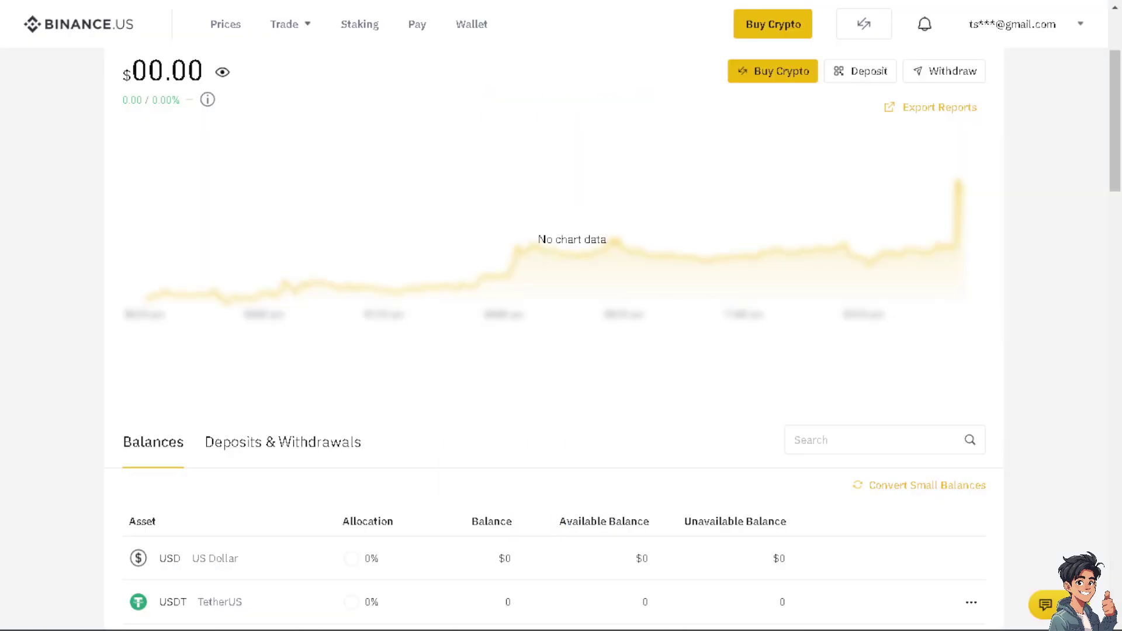
pyautogui.scroll(-4, 368, 322)
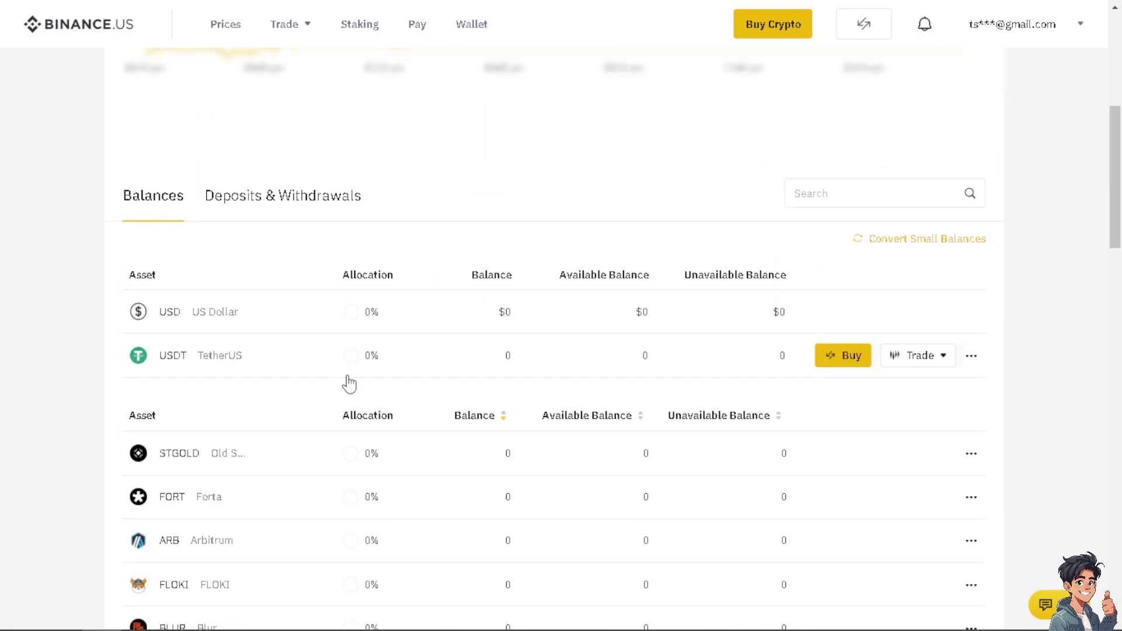
pyautogui.scroll(-3, 348, 383)
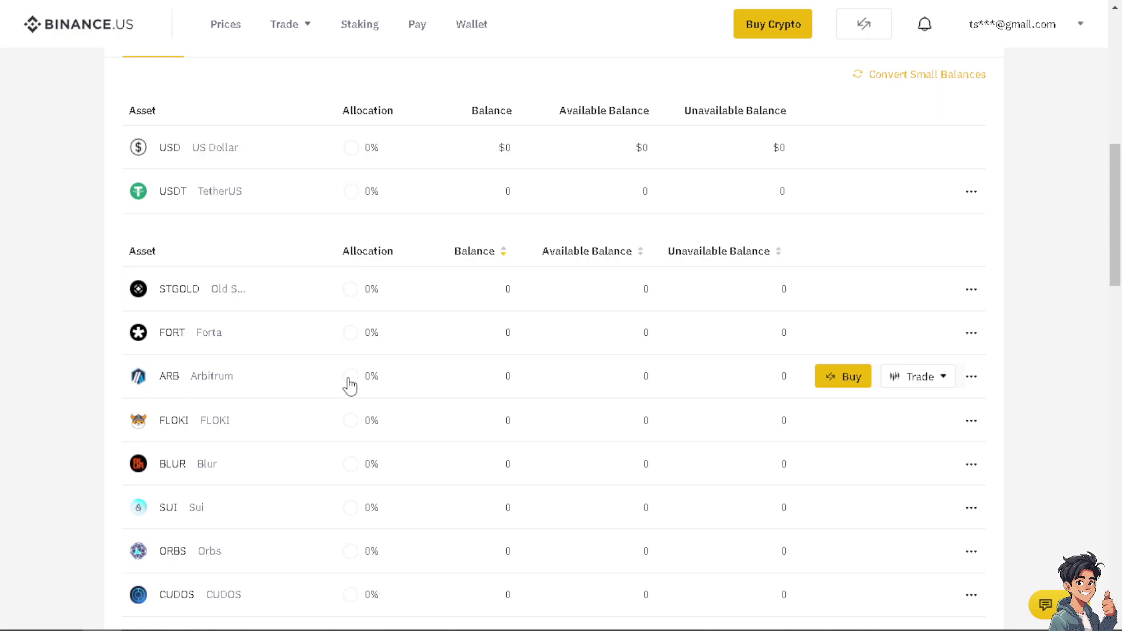
pyautogui.scroll(-1, 350, 386)
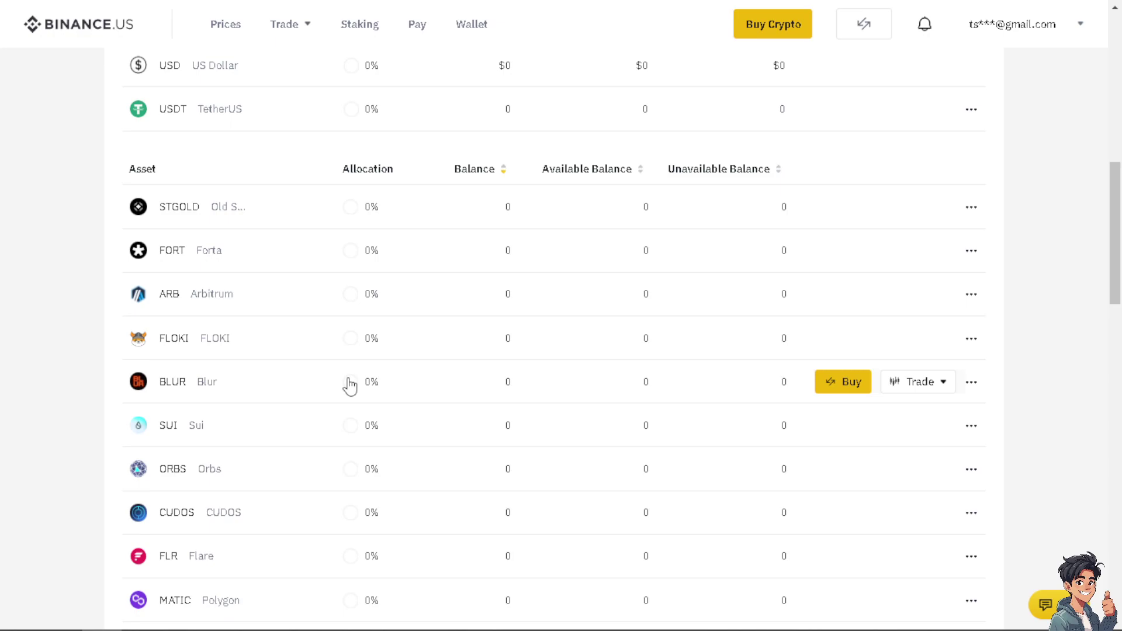
pyautogui.scroll(-5, 349, 386)
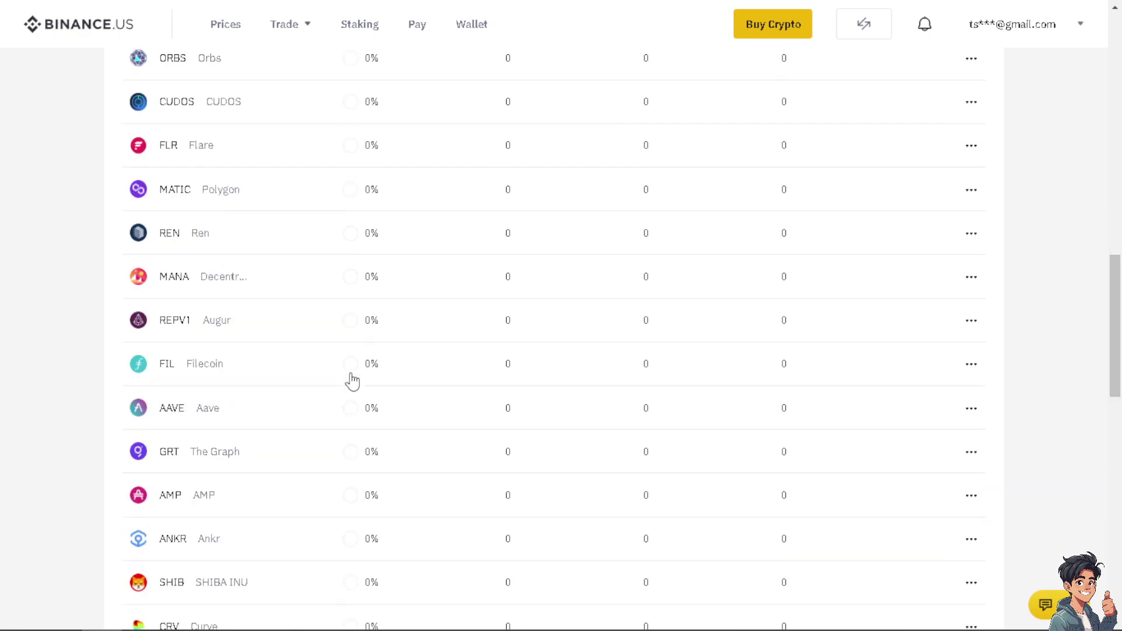